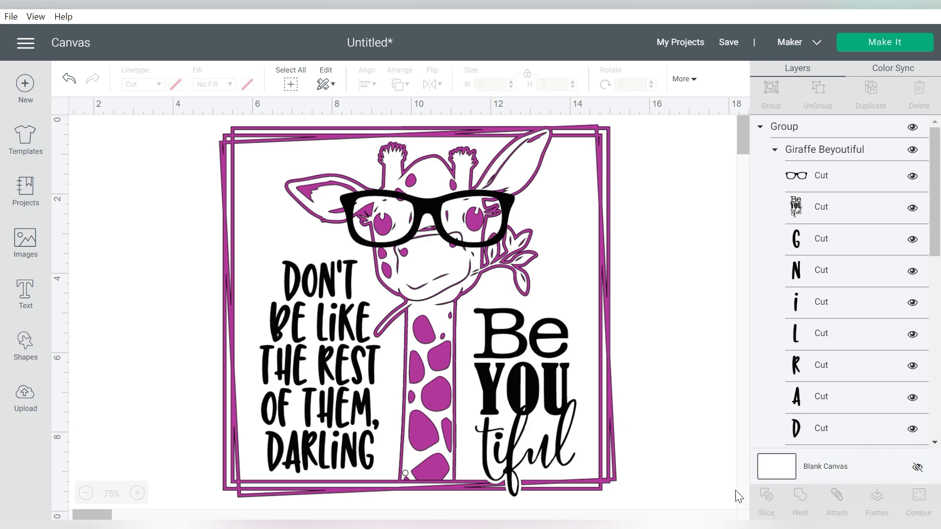
Scale the whole giraffe design down to about 8.26 by 7.75 inches and move it toward the canvas's left edge.
left_click_drag(711, 226, 407, 347)
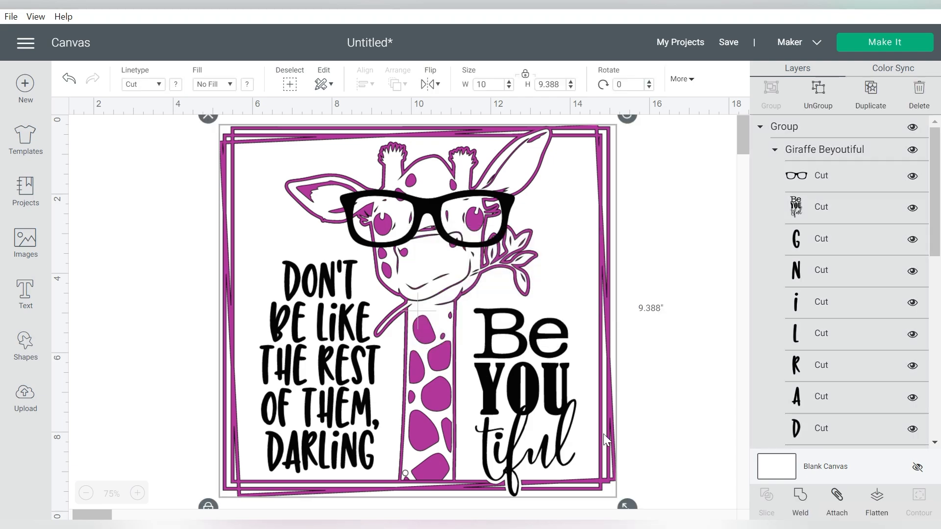
left_click_drag(619, 493, 547, 384)
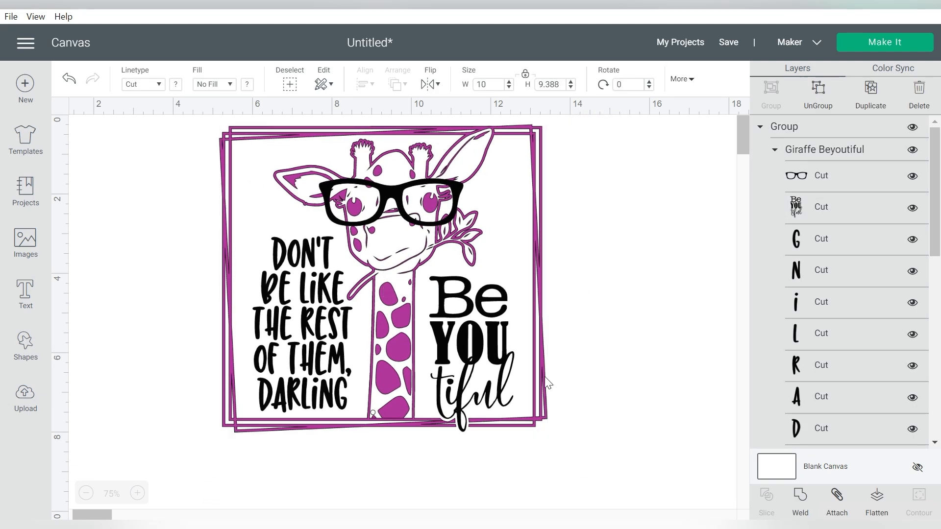
left_click_drag(465, 211, 326, 224)
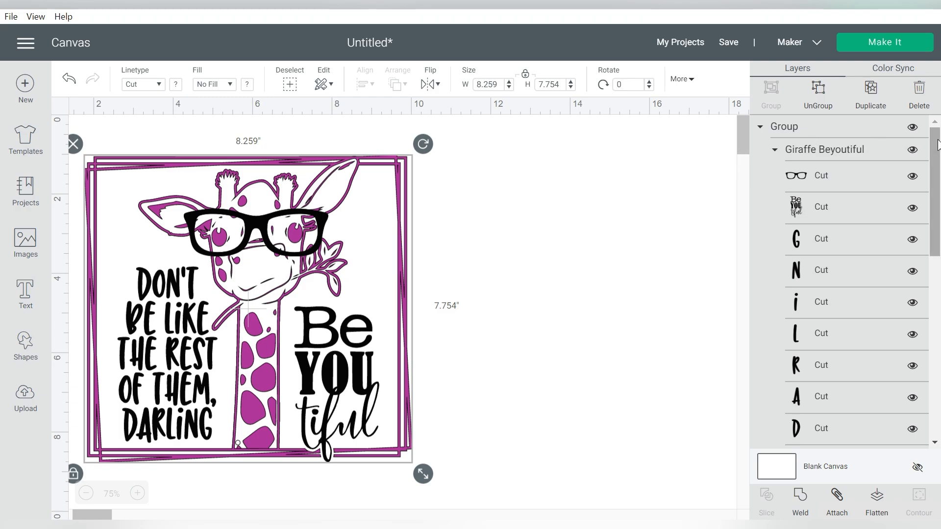
Ungroup the giraffe design and delete the subgroup holding the white background shapes.
left_click_drag(934, 167, 934, 424)
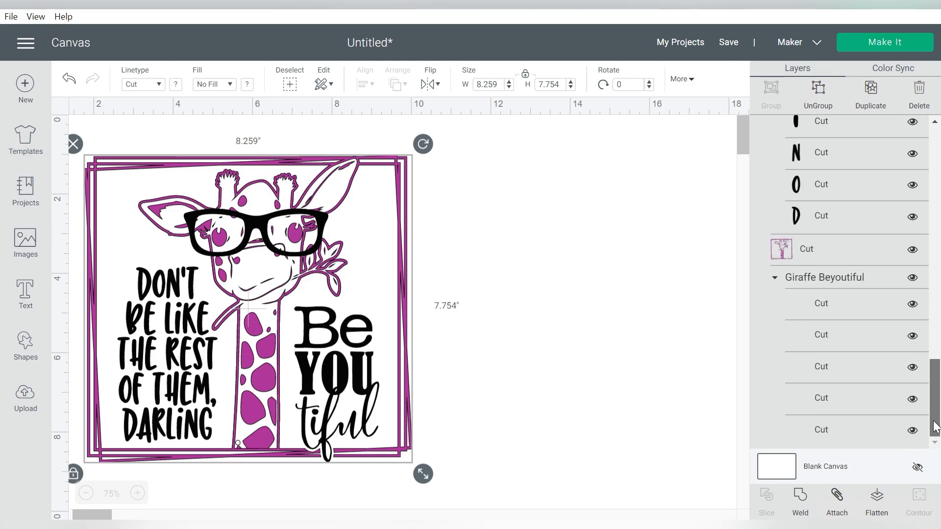
left_click(819, 86)
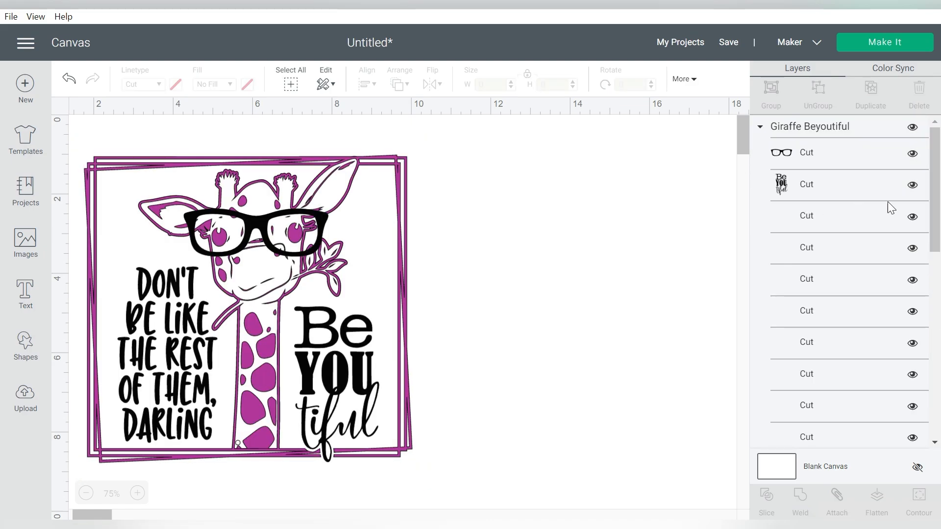
left_click_drag(935, 223, 937, 452)
left_click_drag(937, 362, 931, 413)
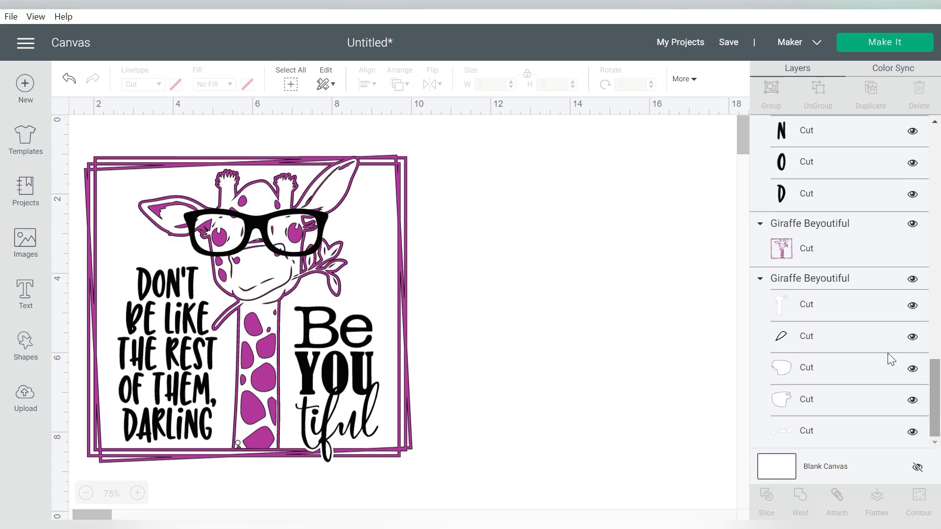
left_click(816, 278)
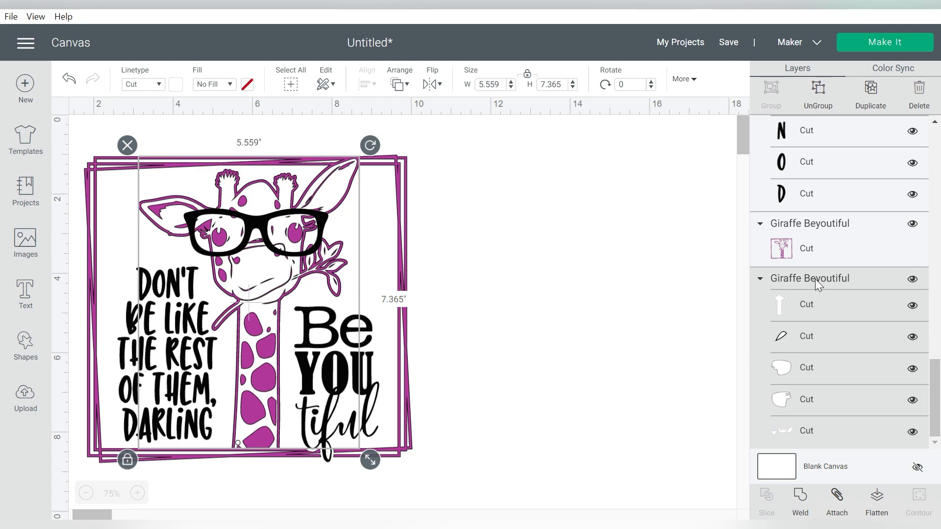
key("Delete")
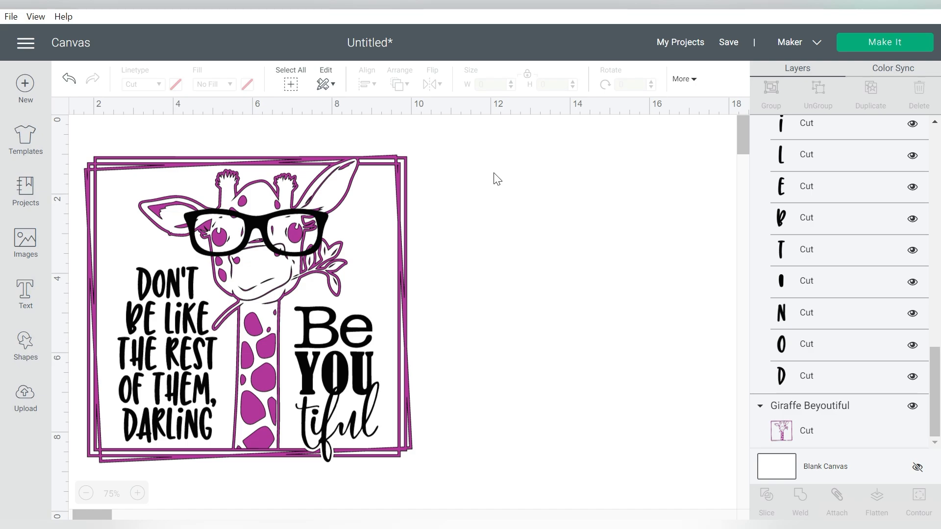
Move the glasses and lettering group off the giraffe onto the empty canvas to its right.
left_click(319, 217)
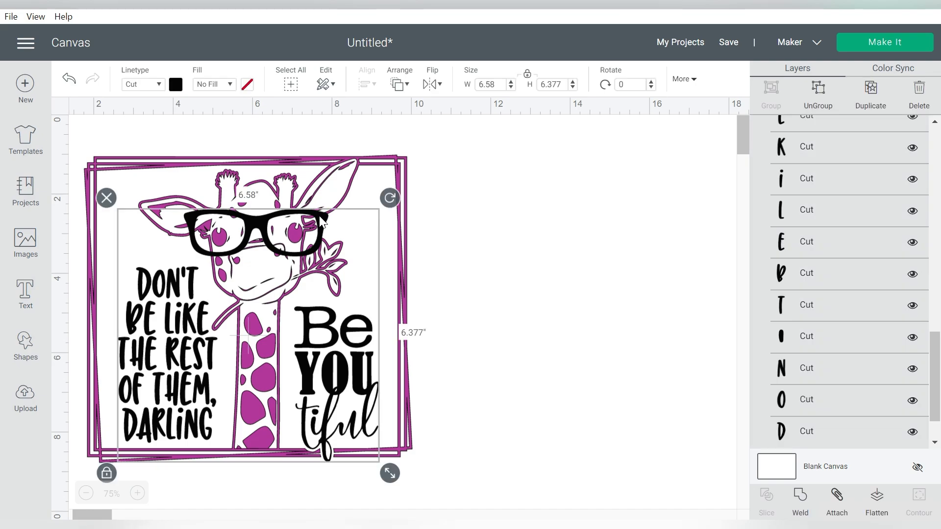
left_click_drag(320, 223, 639, 208)
left_click(570, 155)
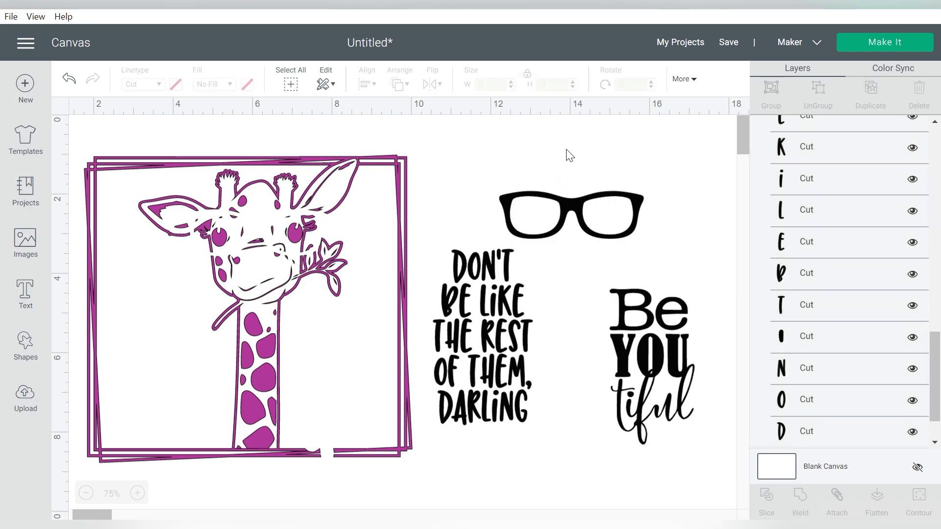
Recolor the framed giraffe, glasses and lettering together to black.
left_click_drag(551, 148, 313, 277)
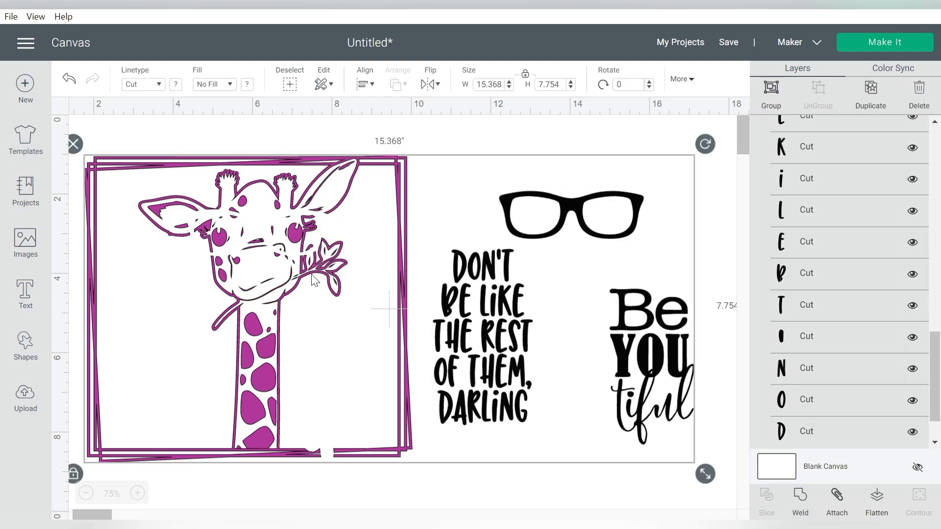
left_click(176, 84)
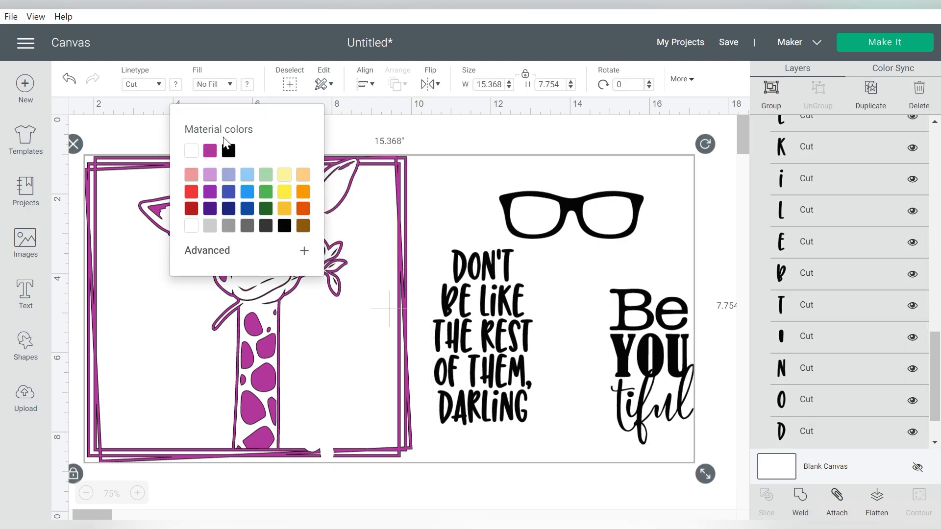
left_click(229, 151)
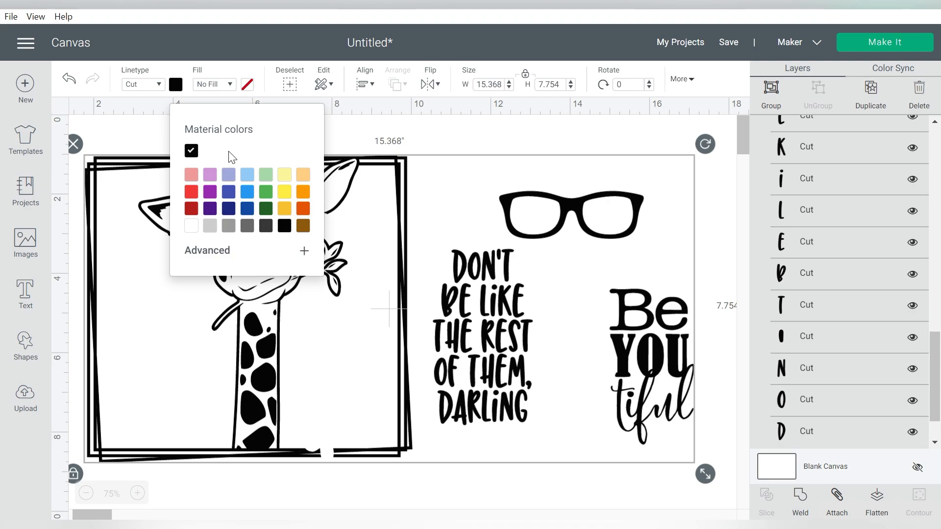
left_click(414, 136)
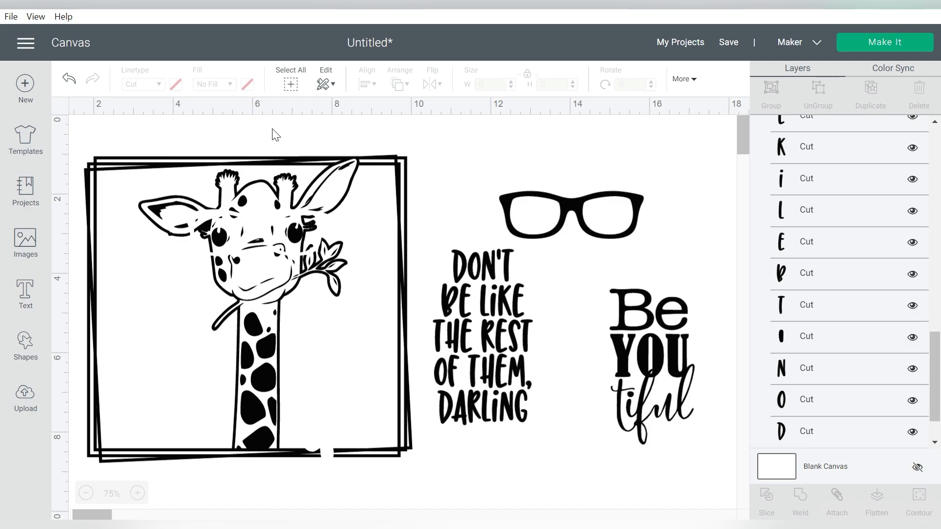
Open the Snipping Tool and capture a snip covering the framed giraffe, the glasses and both text blocks.
key("super")
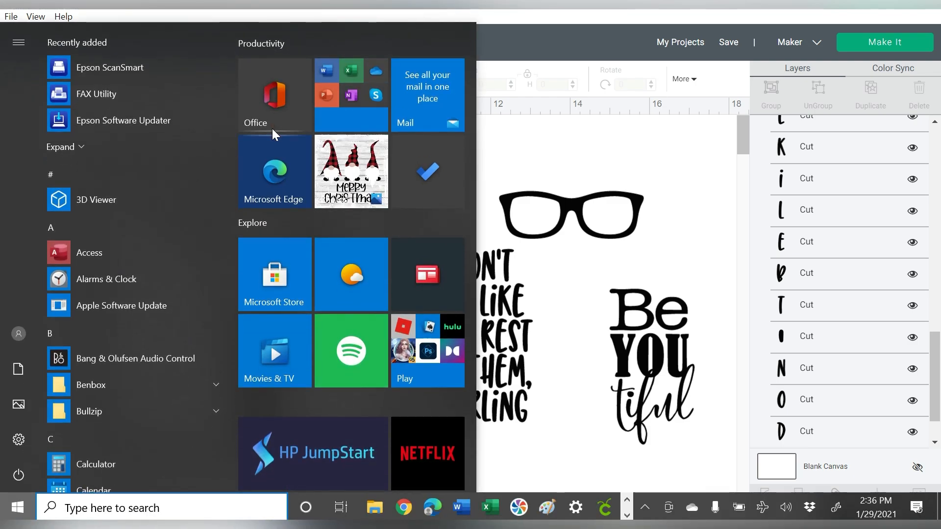
type("snipp")
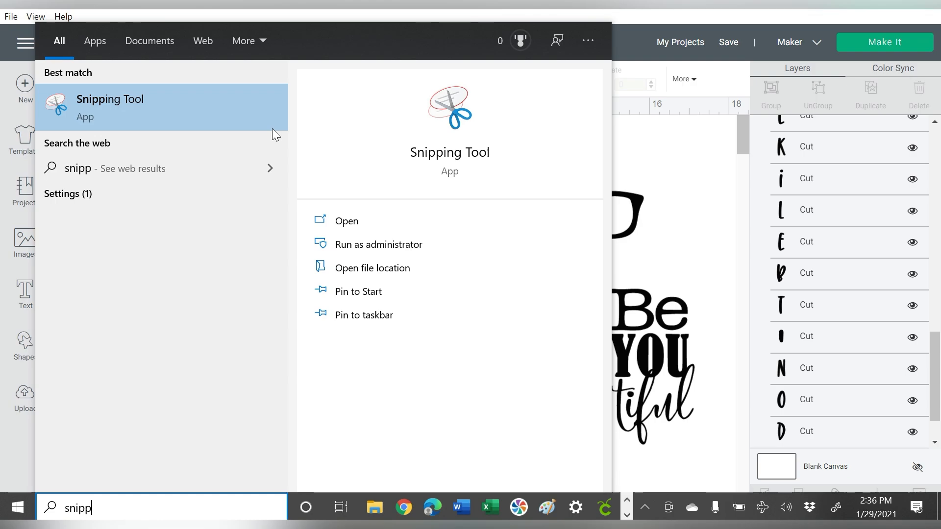
left_click(178, 99)
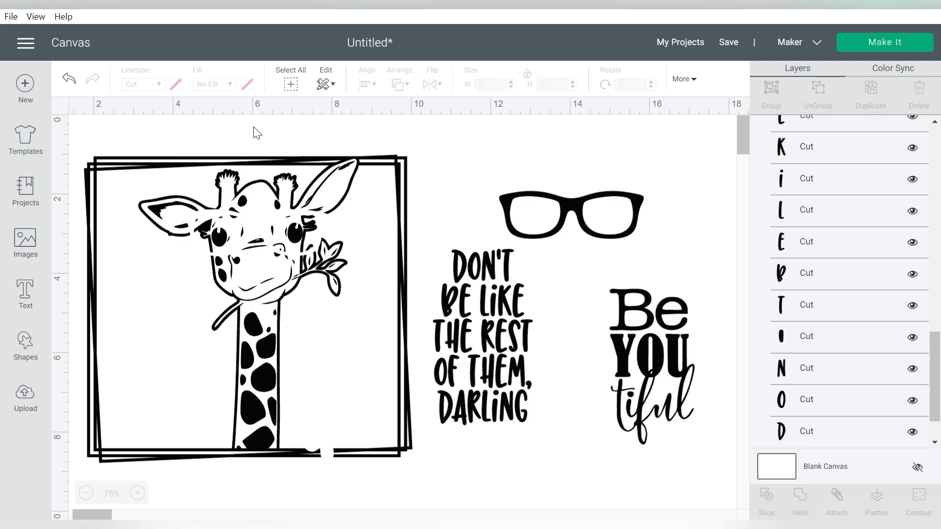
left_click_drag(628, 70, 809, 10)
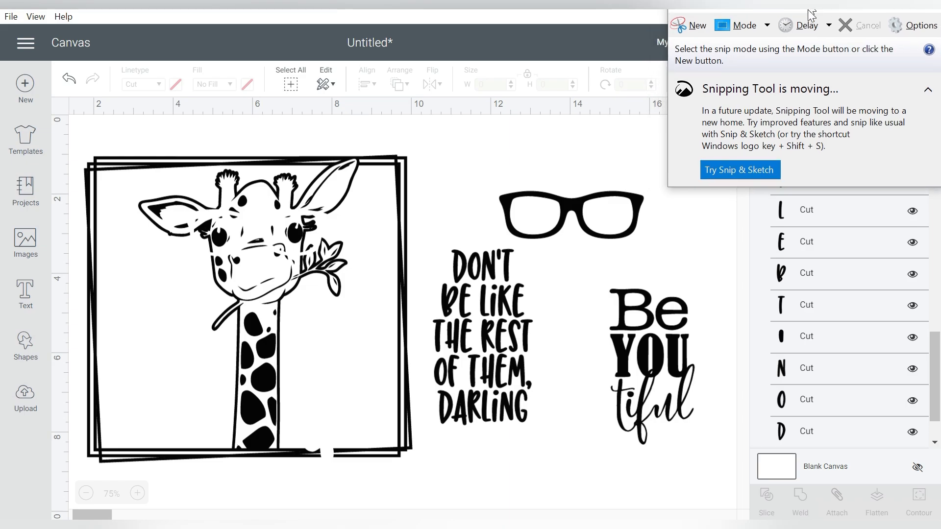
left_click(685, 23)
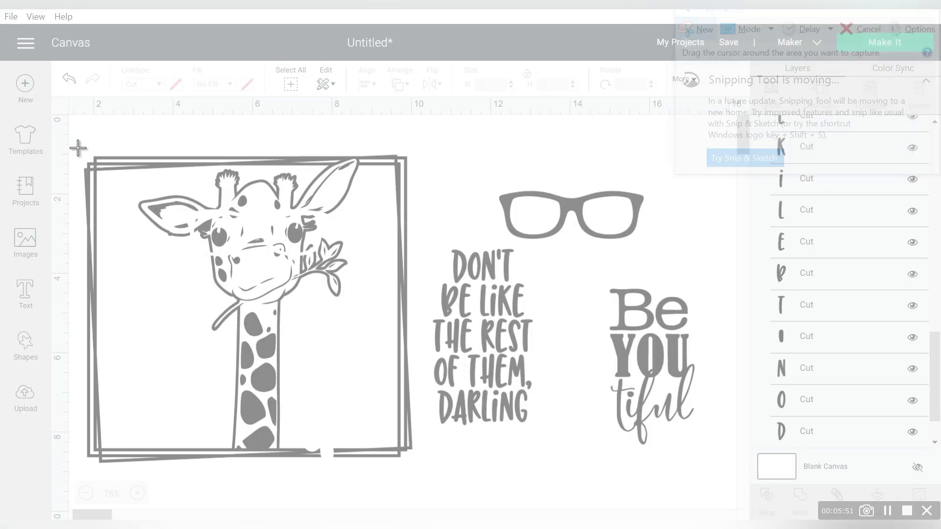
left_click_drag(77, 148, 707, 470)
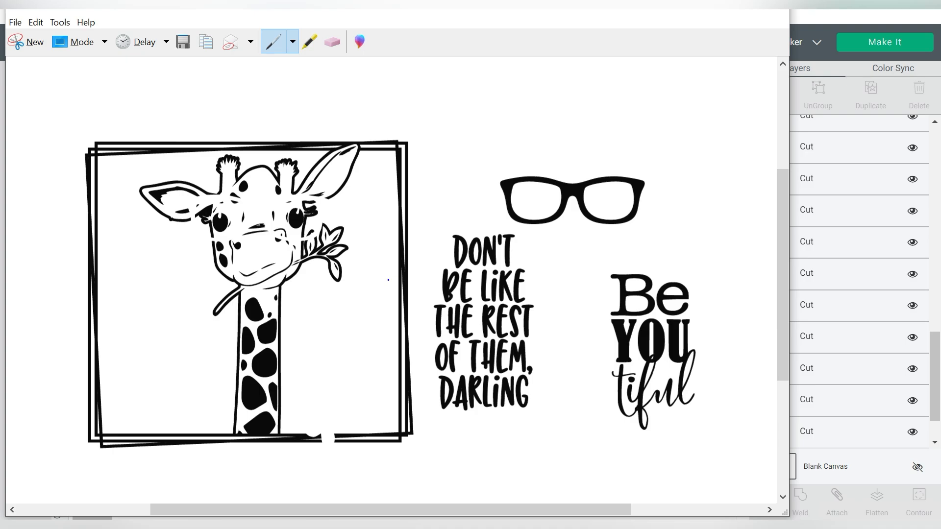
Save the snip as a PNG named Giraffe Separate in the Downloads folder.
left_click(16, 24)
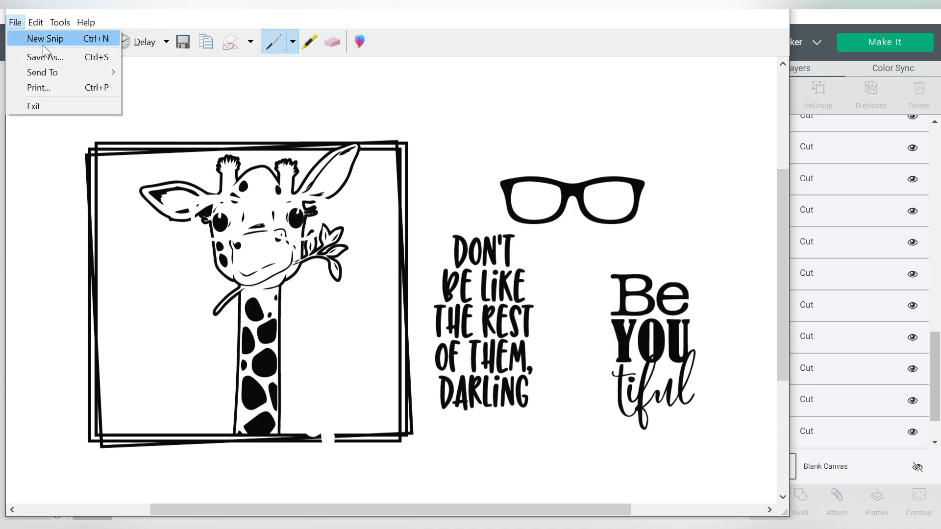
left_click(46, 57)
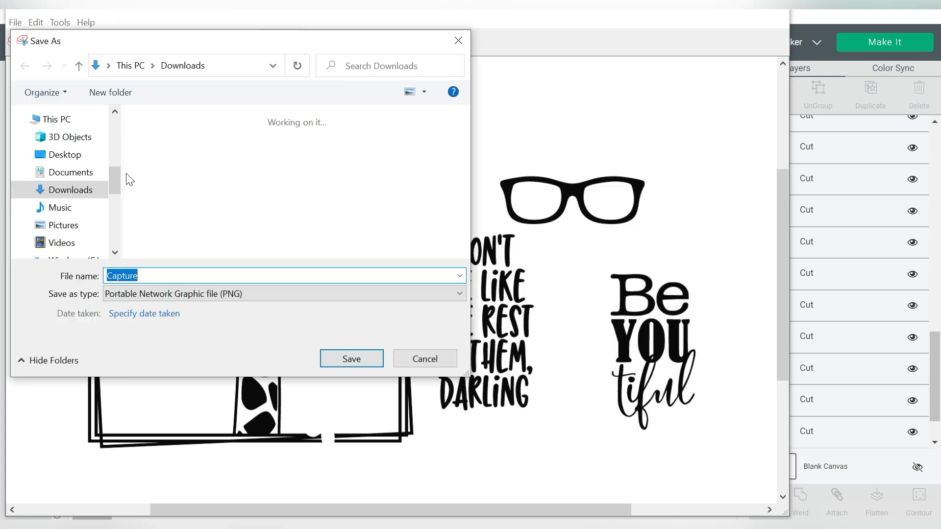
type("Giraffe")
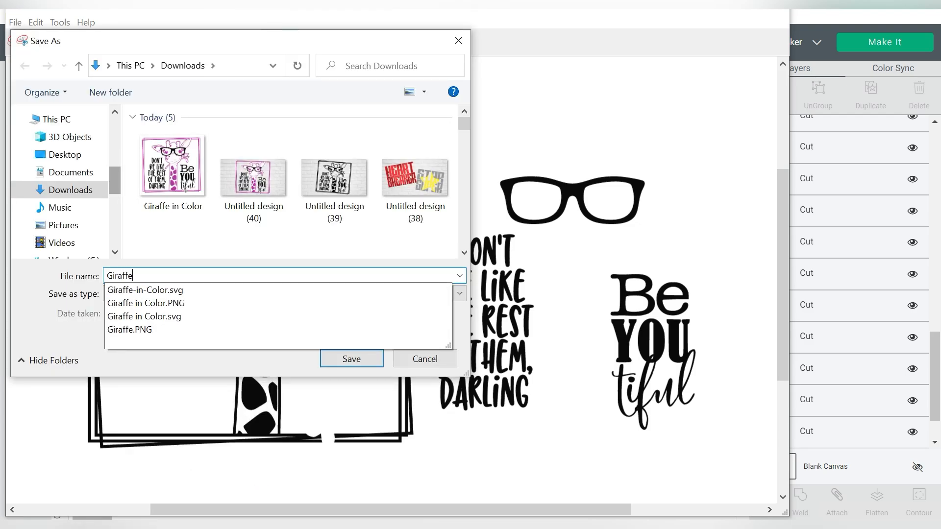
type(" Separate")
key("Return")
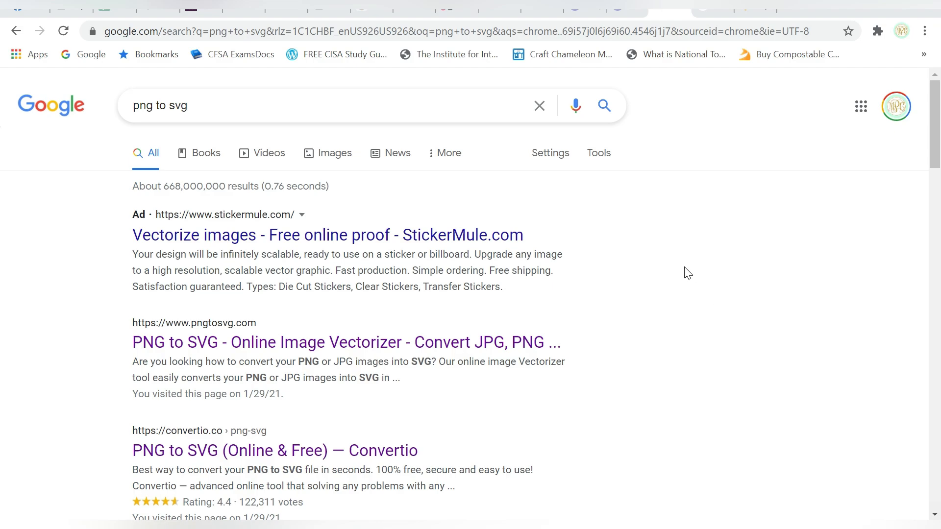
Open picsvg.com in Chrome and upload the Giraffe Separate image from Downloads.
left_click(217, 30)
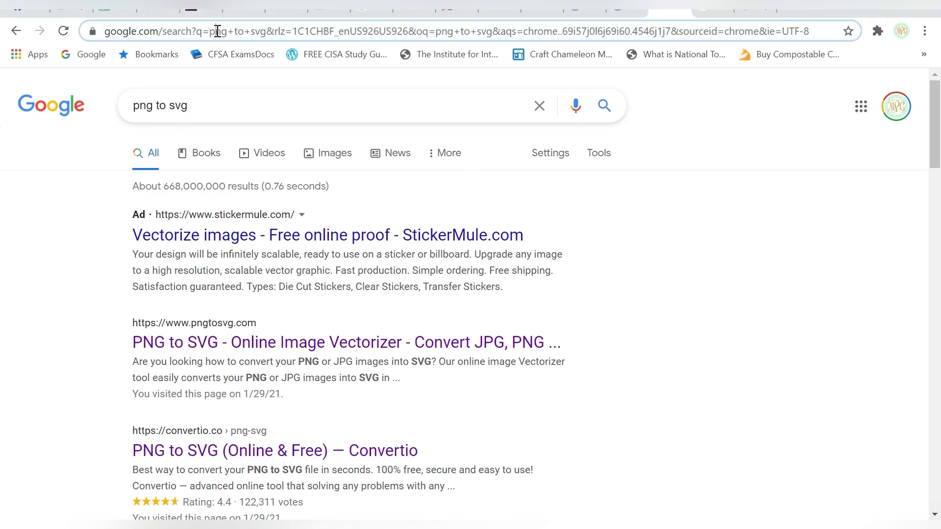
type("picsvg.com")
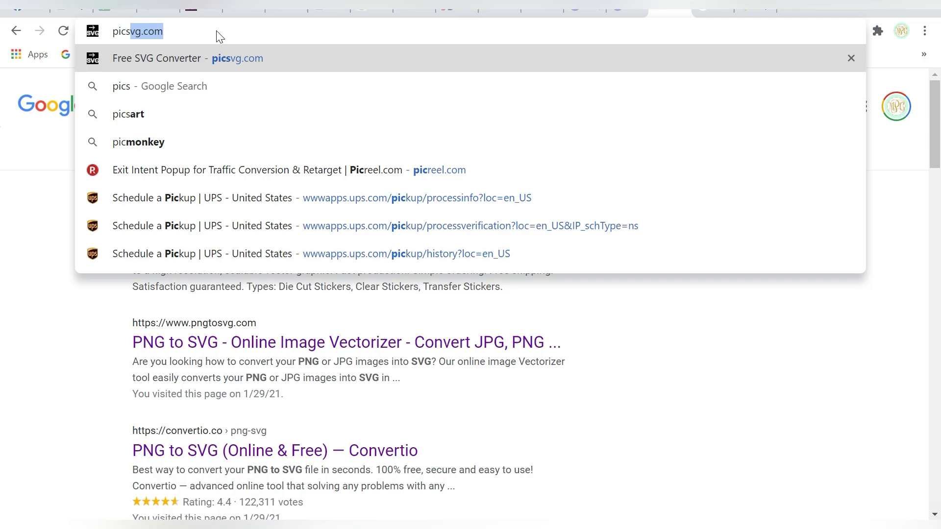
key("Return")
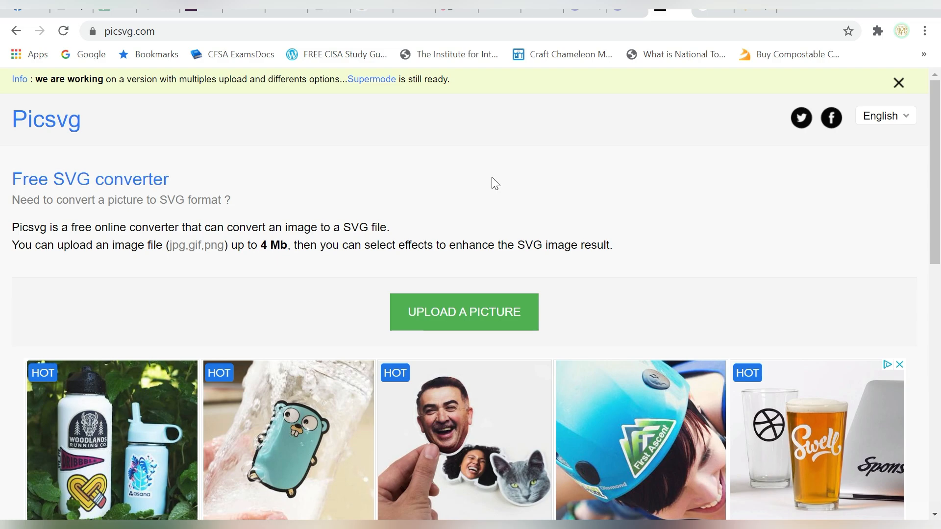
left_click(463, 314)
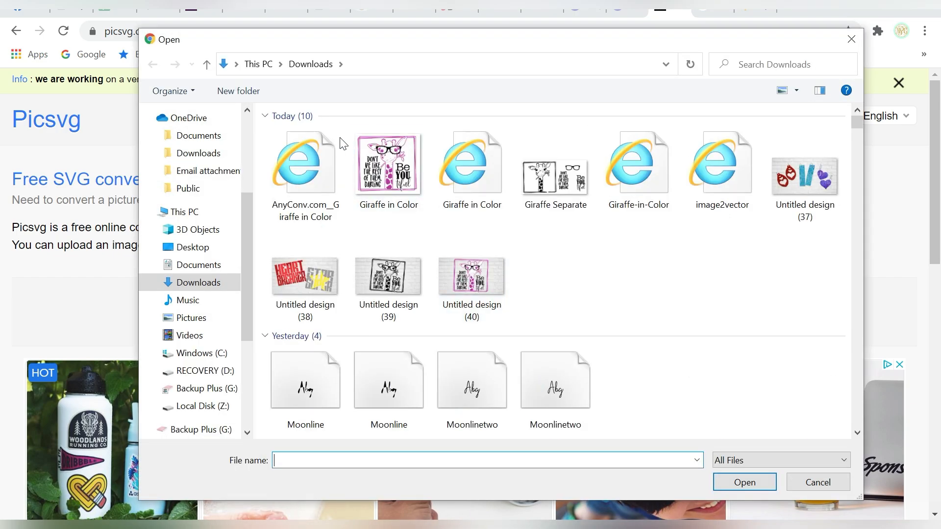
left_click(555, 177)
left_click(727, 480)
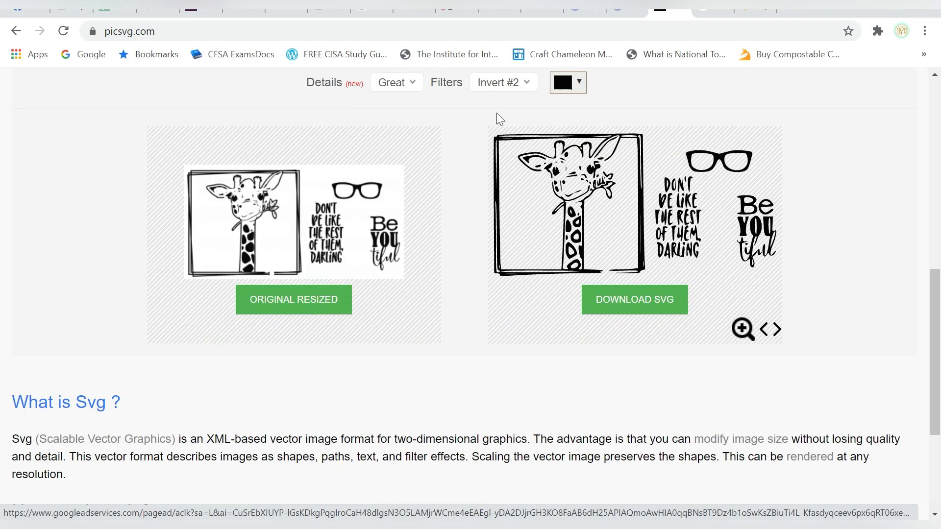
Set the conversion details to Strong and try the Invert #3, Invert #4, Ready #1 and Ready #2 filters.
left_click(397, 92)
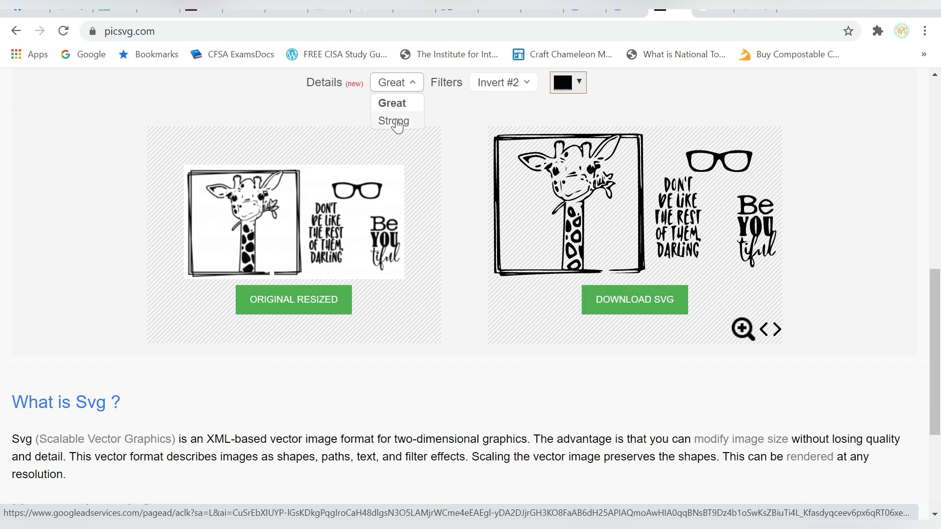
left_click(395, 119)
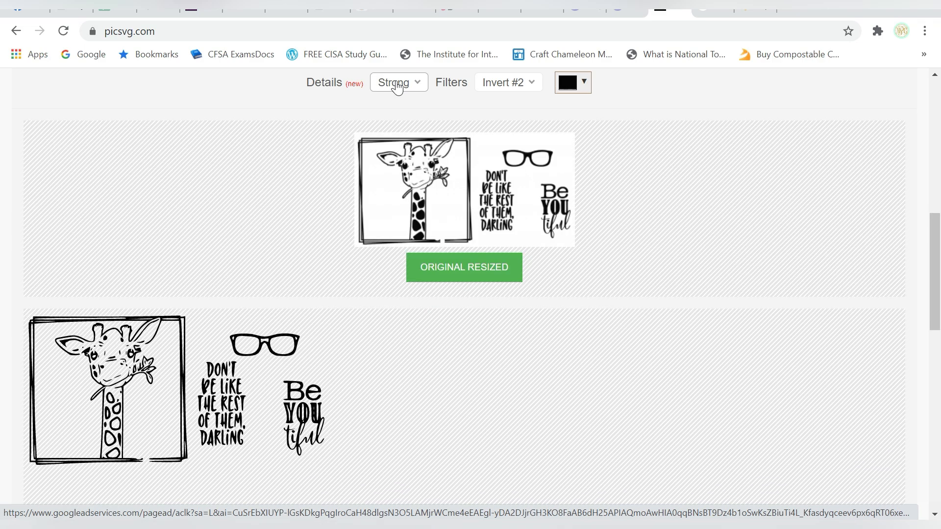
left_click(509, 83)
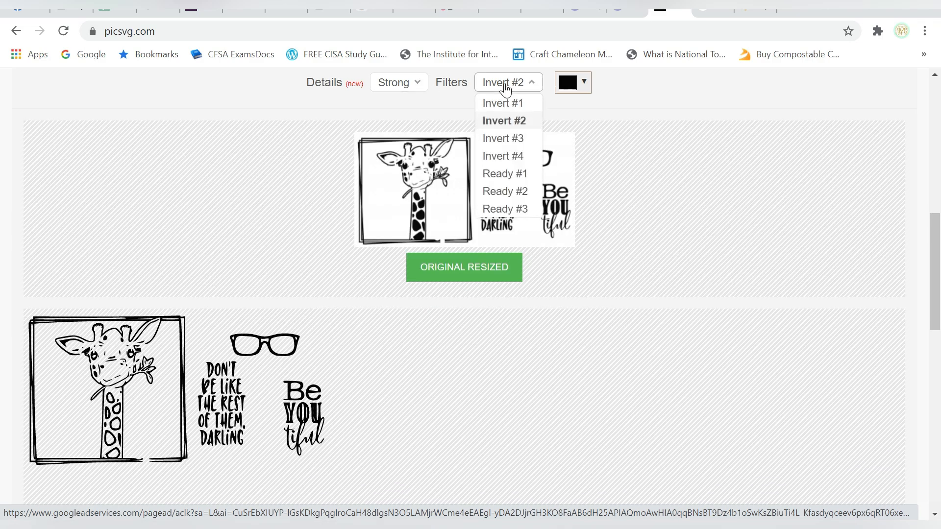
left_click(513, 140)
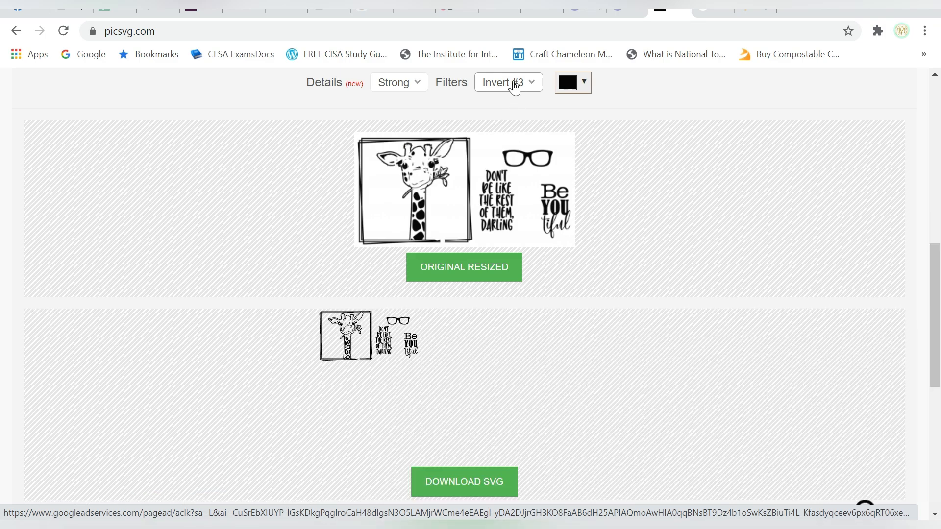
left_click(512, 84)
left_click(510, 156)
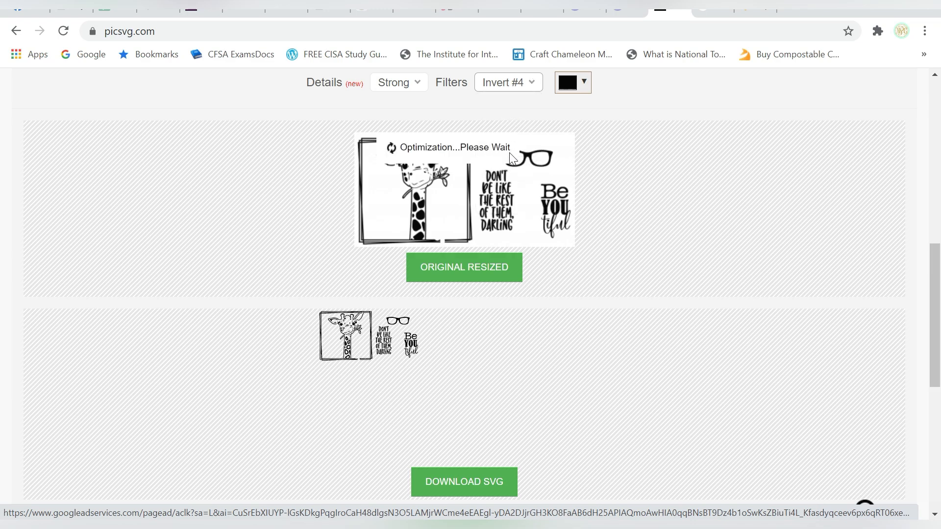
left_click(525, 87)
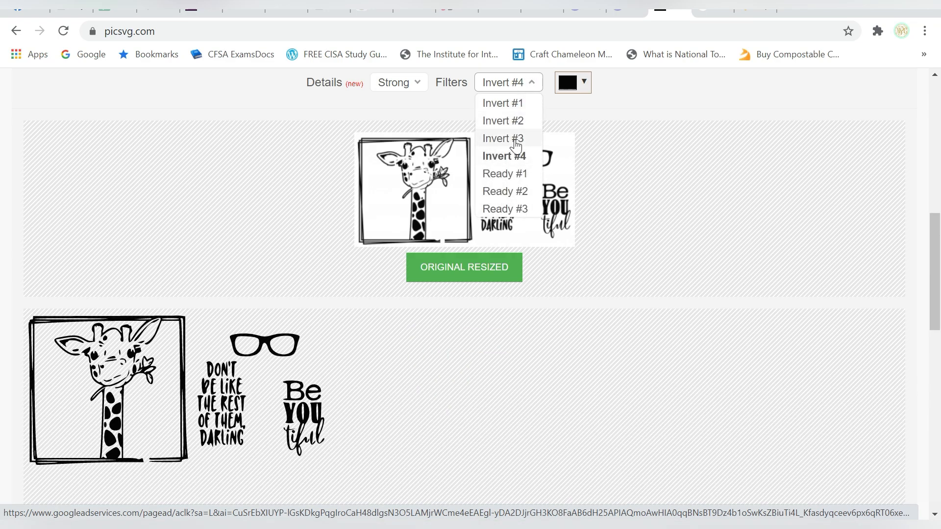
left_click(510, 174)
left_click(531, 89)
left_click(509, 191)
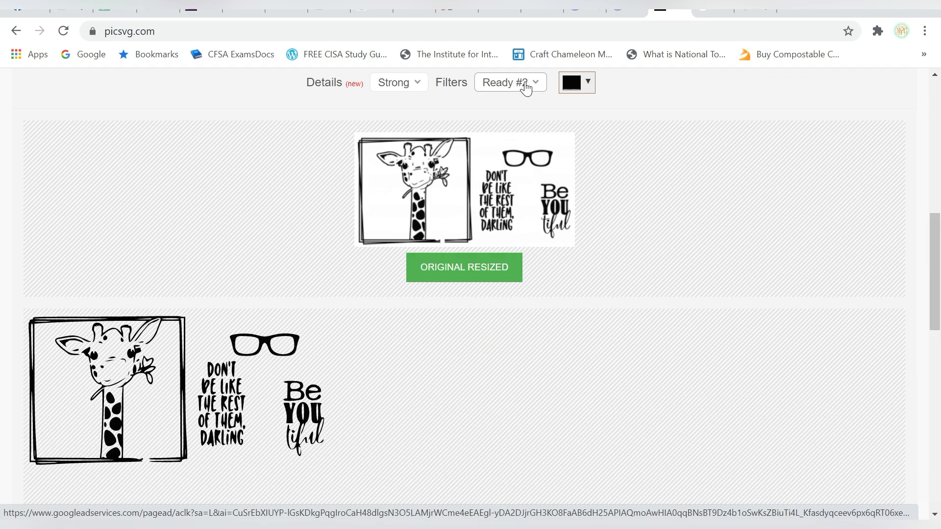
Apply the Ready #3 filter to the converted giraffe image and download it as an SVG.
left_click(526, 87)
left_click(509, 208)
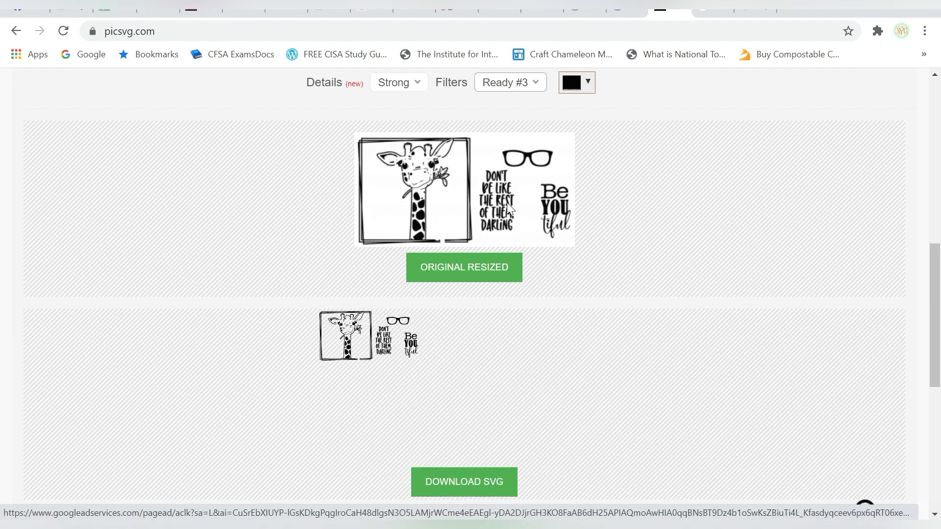
left_click(473, 488)
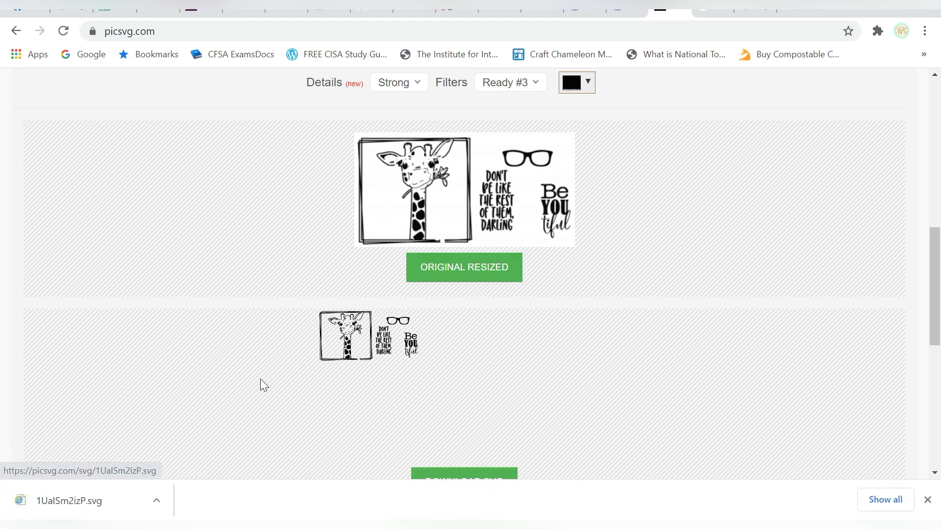
Open the downloaded SVG in the browser and inspect the giraffe's face, neck and branch, the frame edges and the lettering.
left_click(81, 506)
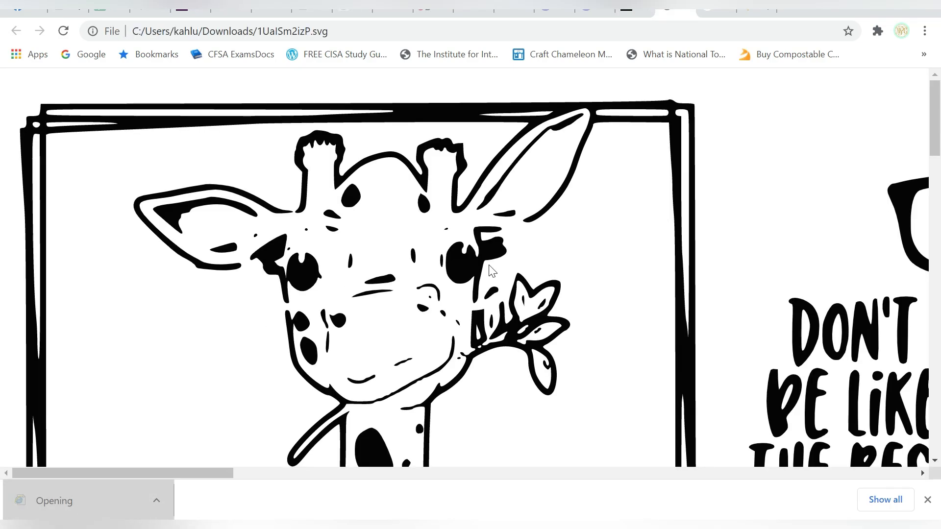
scroll(629, 274, "down", 9)
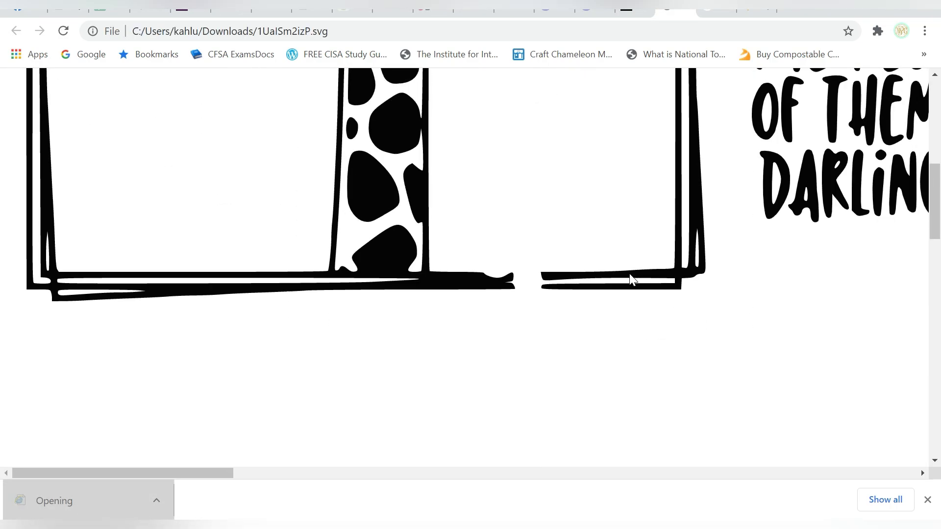
scroll(630, 273, "up", 9)
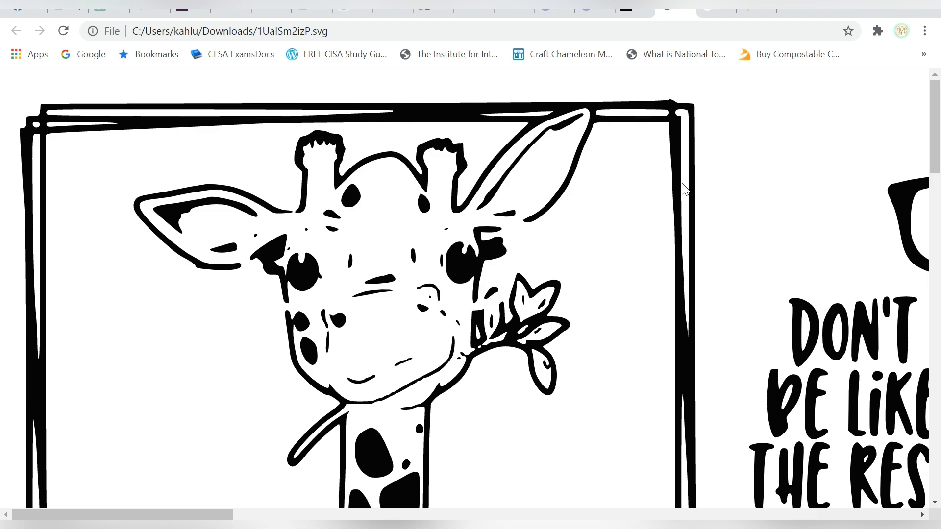
scroll(620, 187, "down", 3)
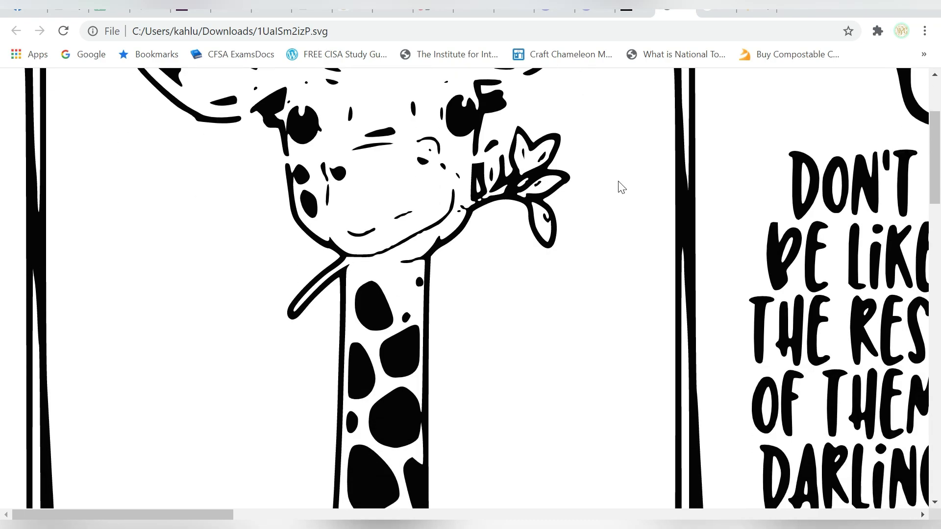
scroll(620, 186, "down", 4)
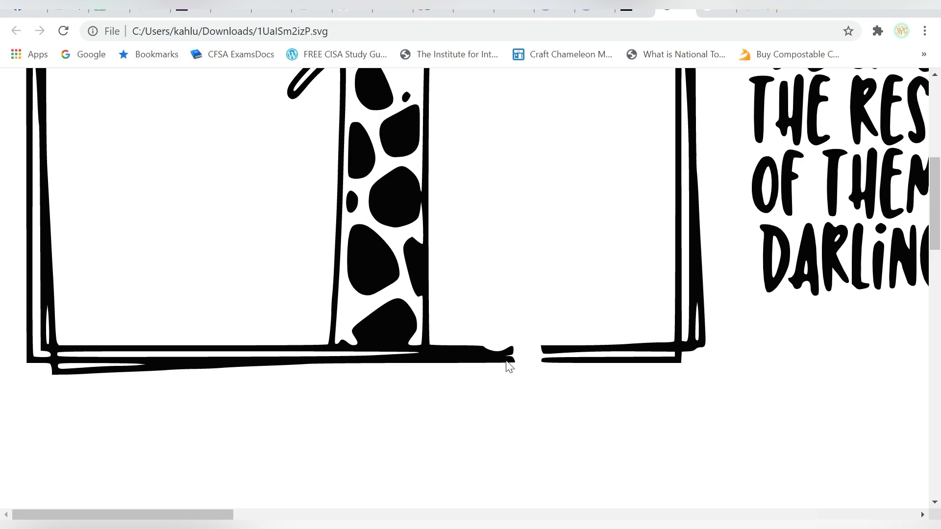
scroll(320, 297, "up", 2)
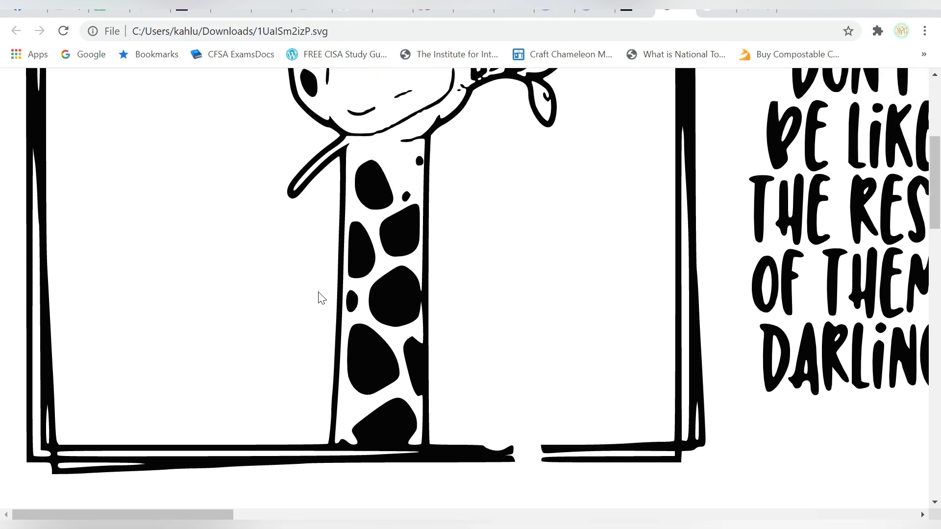
scroll(319, 297, "up", 5)
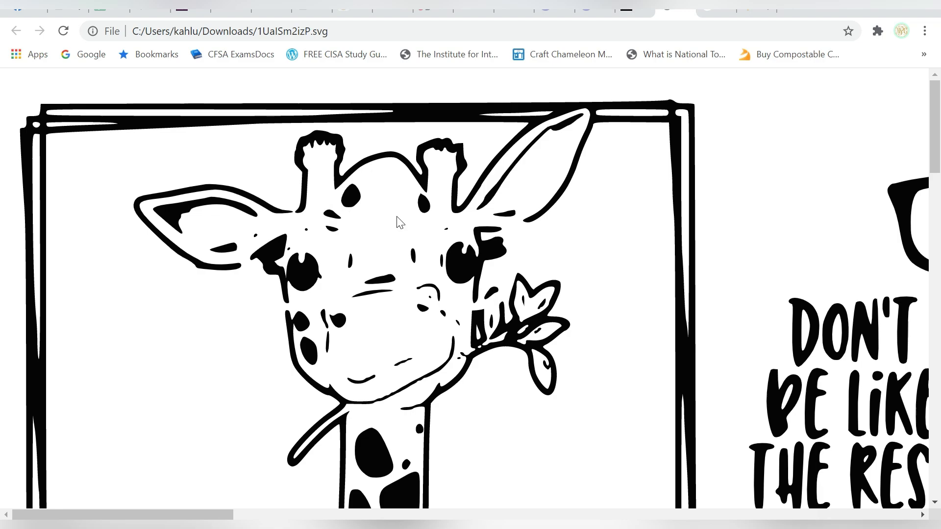
scroll(398, 223, "down", 2)
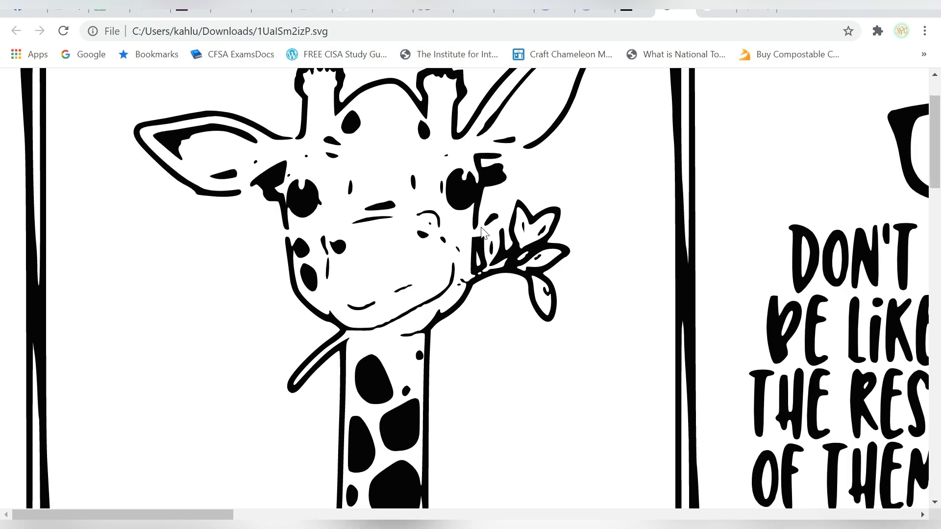
scroll(485, 233, "down", 2)
scroll(484, 233, "down", 3)
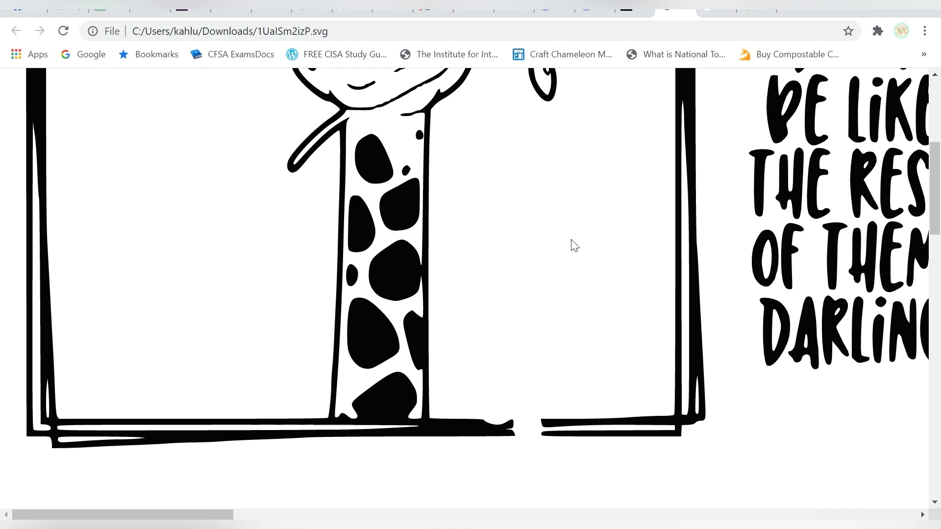
scroll(576, 245, "up", 6)
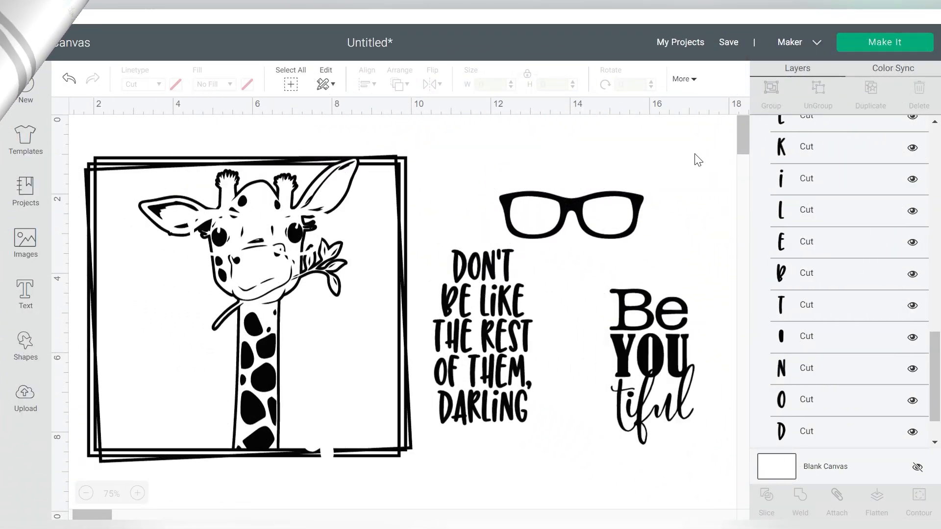
In Cricut Design Space, shrink all original pieces together to about 5.5 in wide and move them to about x 12.8, y 0.2 in.
left_click_drag(695, 153, 251, 431)
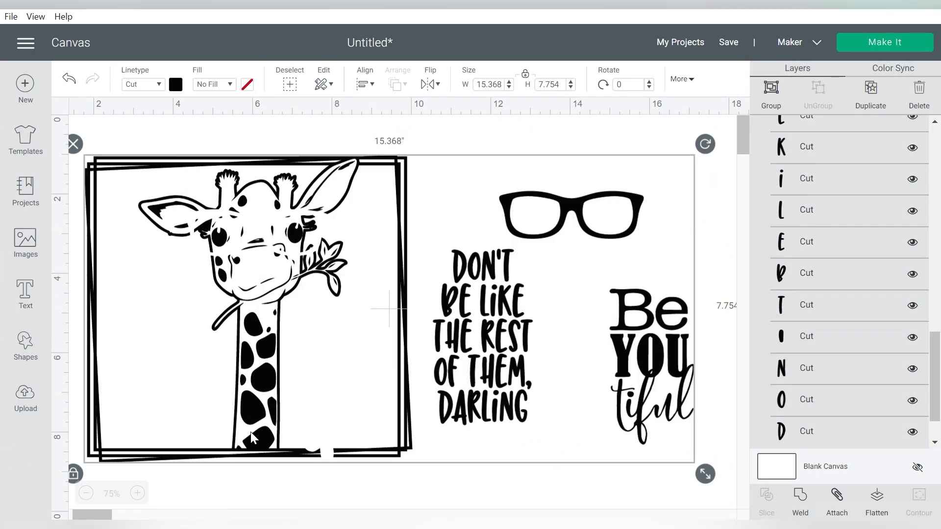
left_click_drag(430, 337, 232, 275)
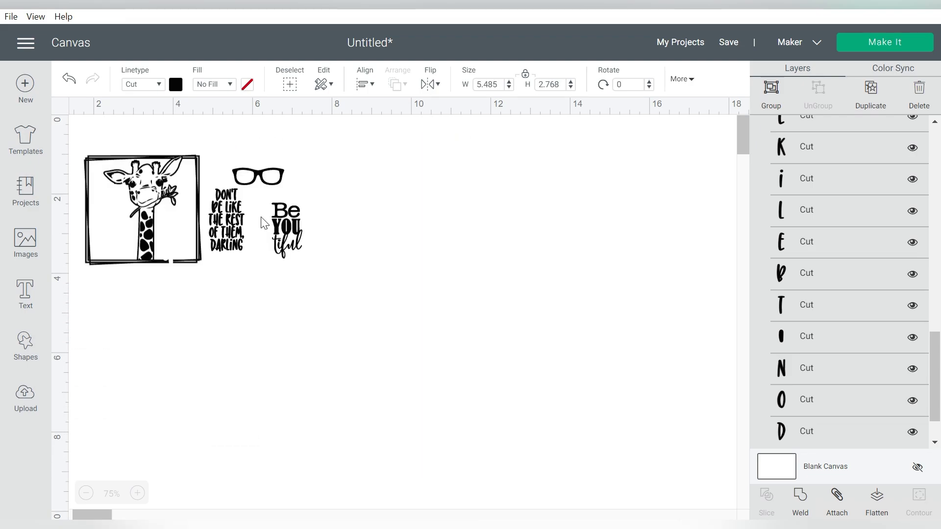
left_click_drag(255, 217, 667, 189)
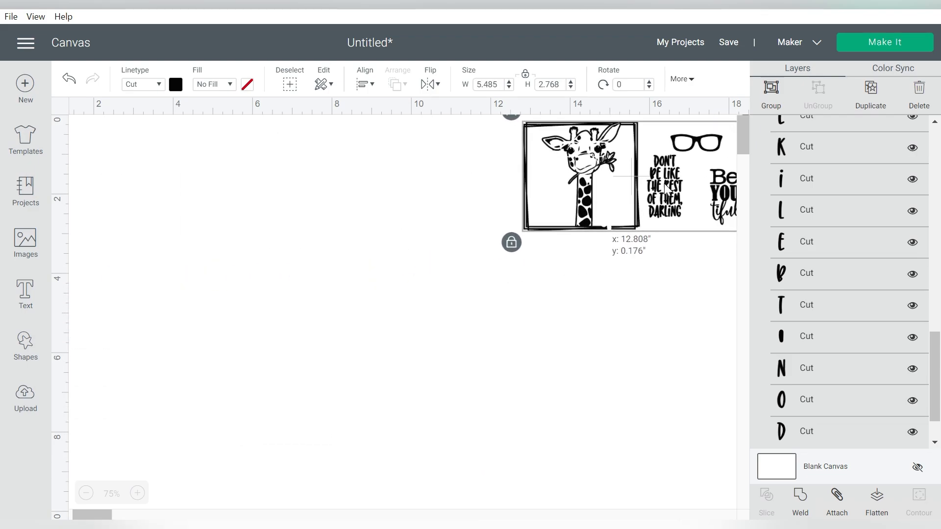
left_click(170, 342)
Upload the 1UaISm2izP SVG from Downloads, save it as a vector image and insert it on the canvas.
left_click(26, 397)
left_click(254, 271)
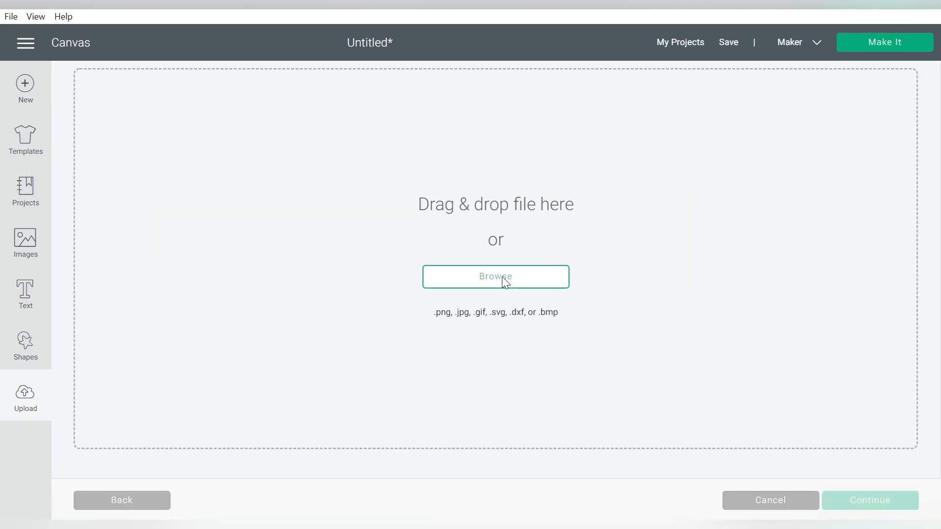
left_click(502, 277)
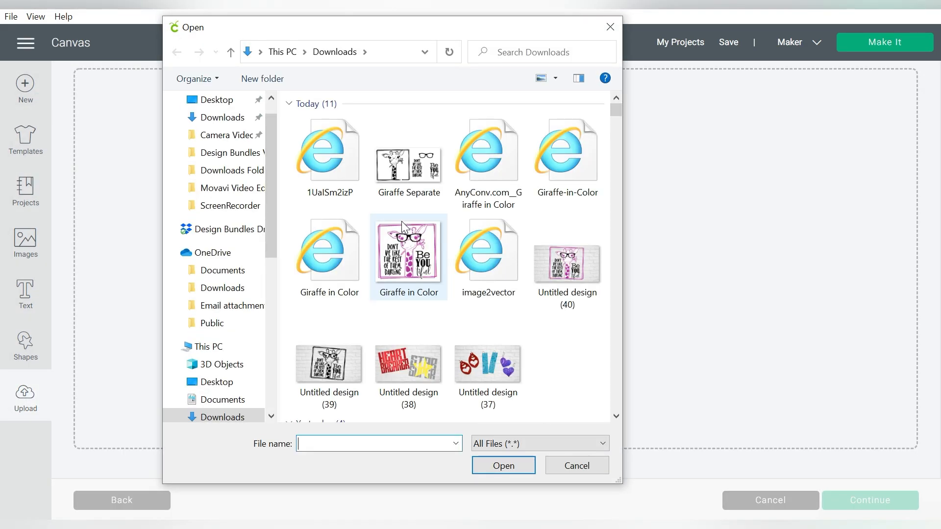
double_click(322, 166)
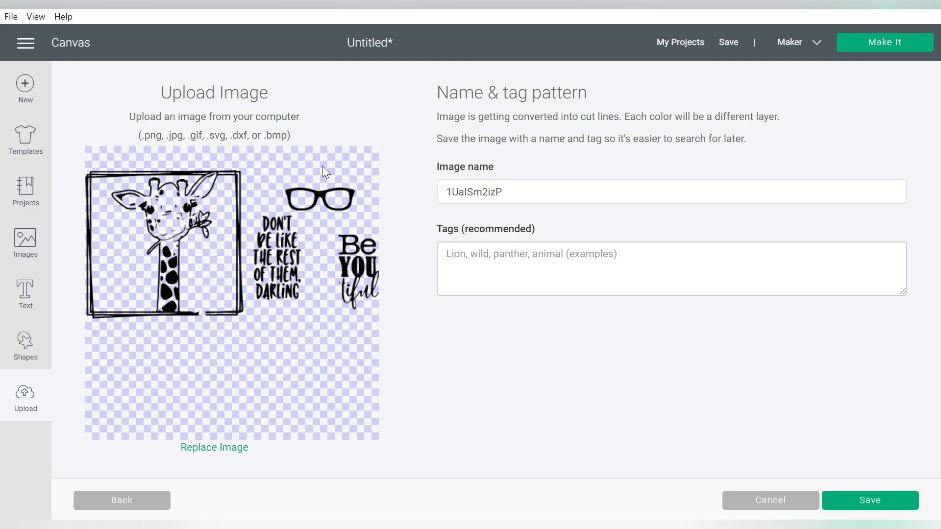
left_click(837, 500)
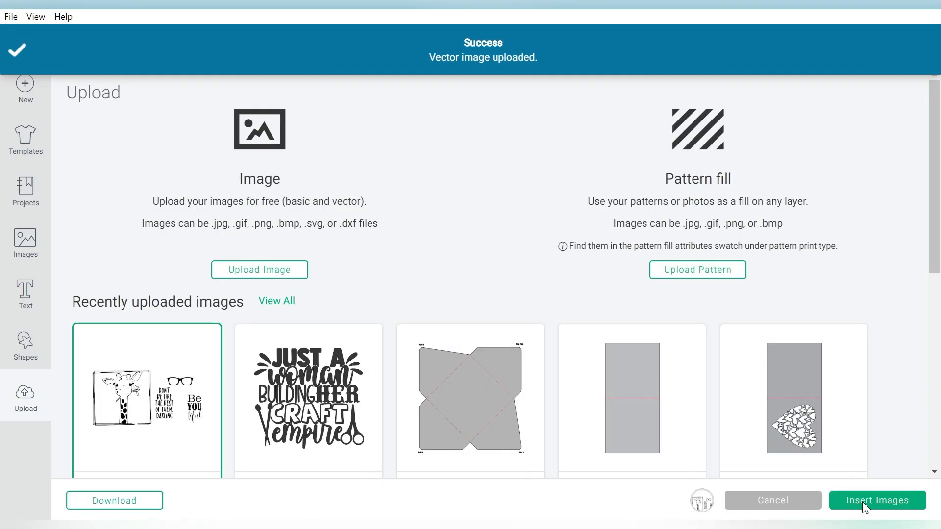
left_click(863, 501)
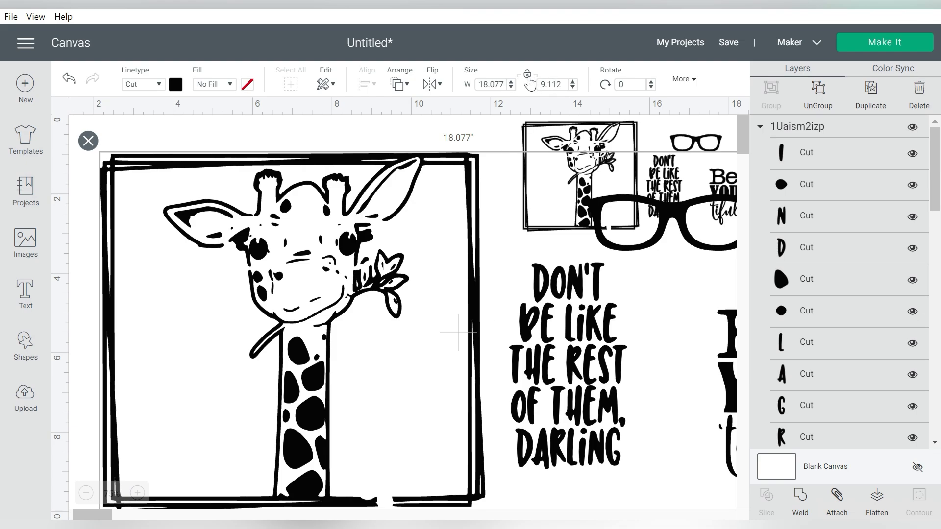
Set the inserted design's width to 15 in and move it clear below the small original pieces.
double_click(498, 86)
type("15")
key("Return")
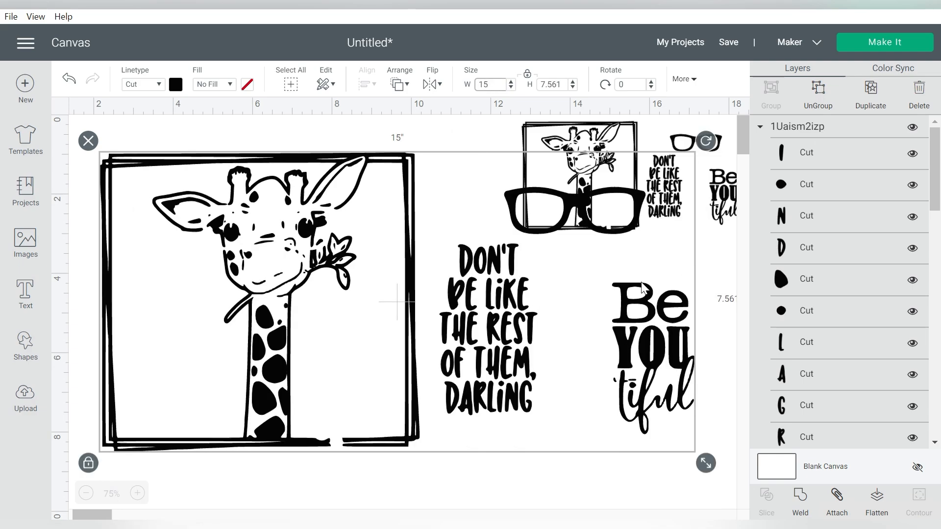
left_click_drag(635, 329, 635, 389)
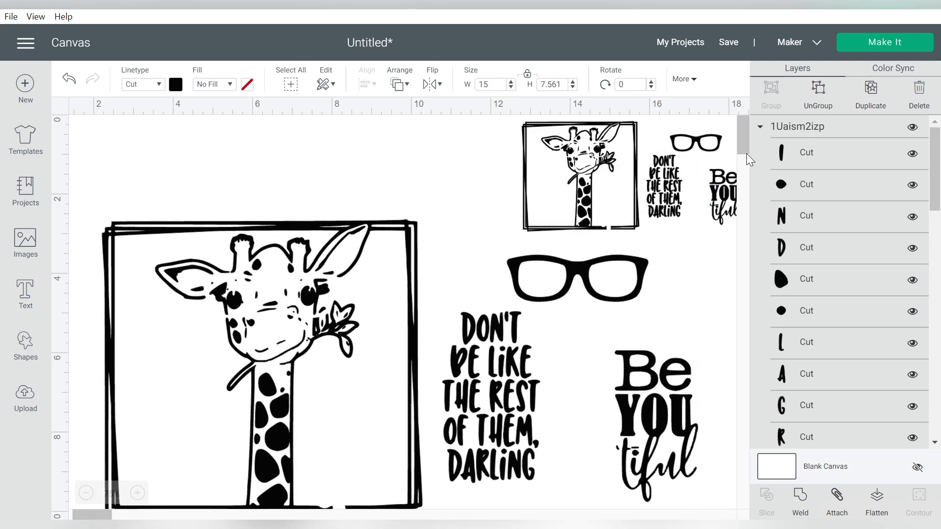
left_click_drag(745, 134, 746, 137)
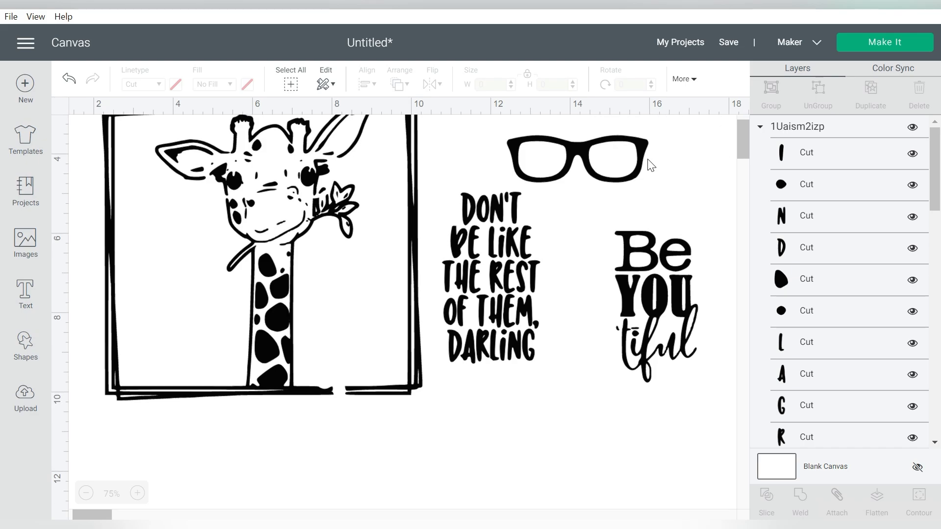
left_click_drag(584, 155, 573, 205)
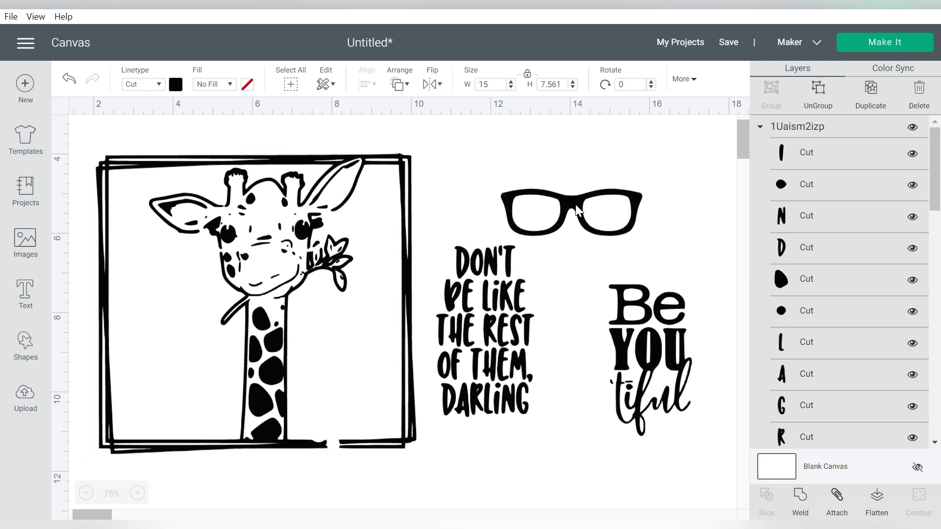
Ungroup the inserted design and regroup it into the glasses with both text blocks, and the framed giraffe.
left_click(818, 92)
left_click_drag(708, 162, 433, 465)
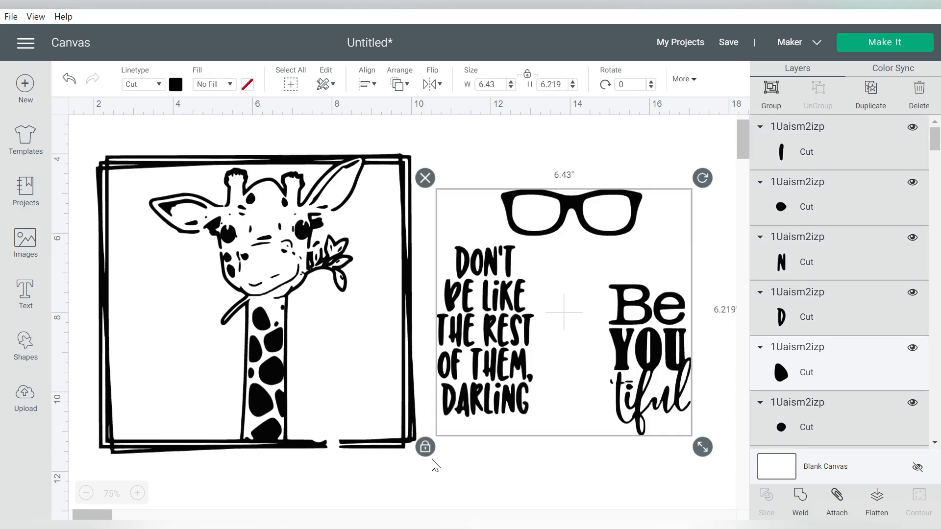
left_click(785, 93)
left_click_drag(87, 132, 428, 467)
Recolor the inserted framed giraffe purple and place the black glasses and lettering group over it.
left_click(176, 84)
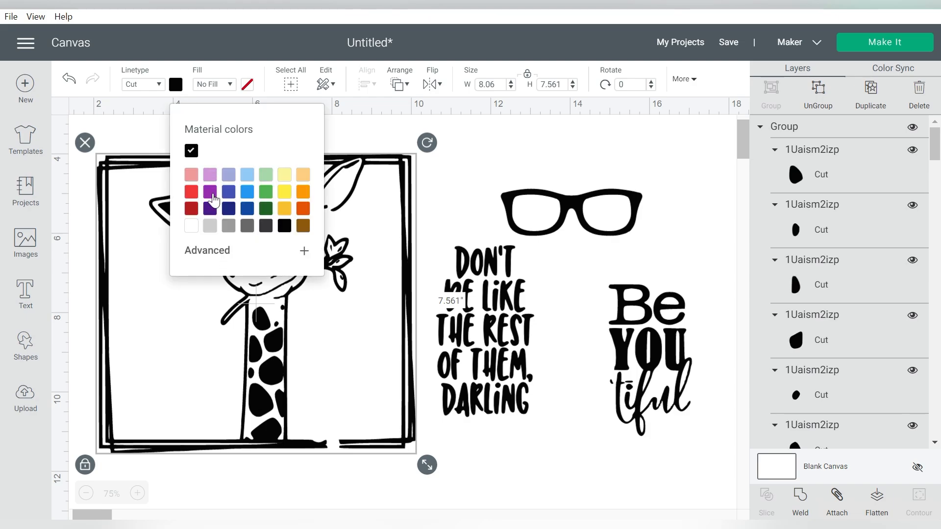
left_click(214, 198)
left_click(527, 155)
left_click_drag(569, 195, 265, 223)
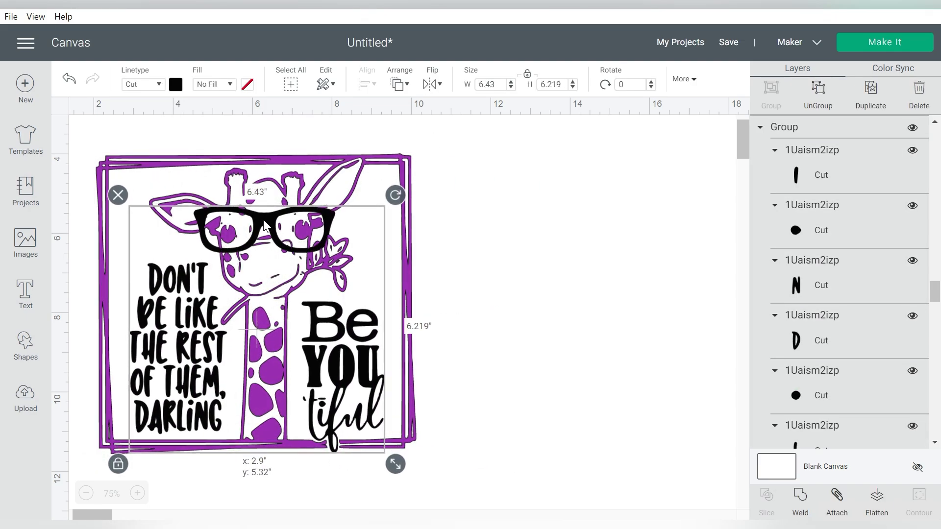
left_click(493, 235)
Select the whole assembled giraffe design and move it up to the upper part of the canvas.
left_click_drag(489, 221, 142, 399)
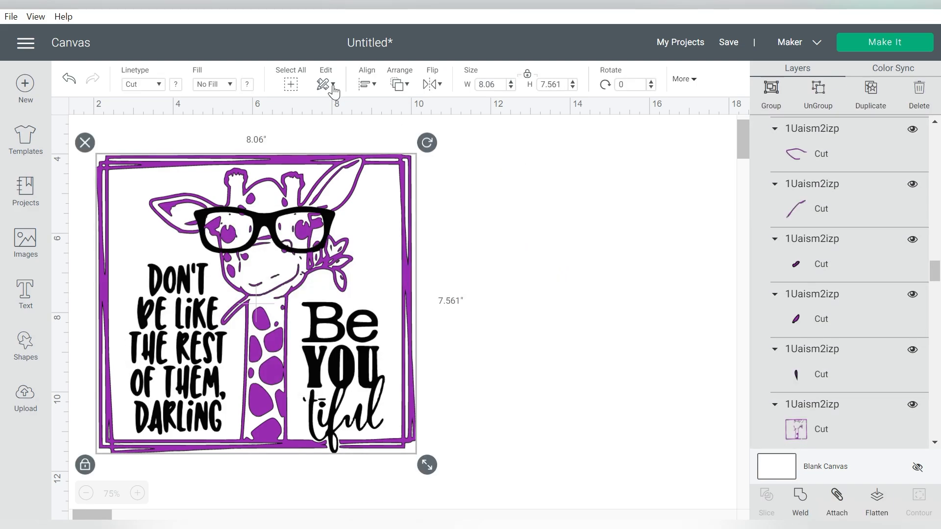
scroll(668, 216, "up", 3)
left_click_drag(381, 408, 381, 267)
left_click(664, 189)
Recolor the small original framed giraffe purple and place its lettering and glasses over it.
left_click(583, 196)
left_click(176, 84)
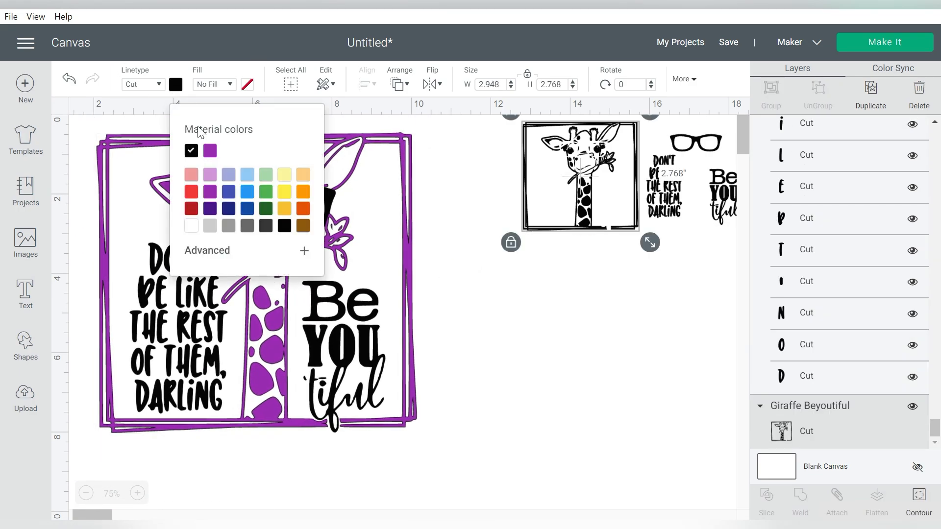
left_click(208, 151)
left_click_drag(724, 194, 613, 201)
left_click_drag(694, 146, 547, 240)
Enlarge the assembled original giraffe design to roughly the converted design's size and place it alongside.
left_click_drag(650, 243, 760, 424)
left_click_drag(633, 310, 543, 328)
left_click(519, 468)
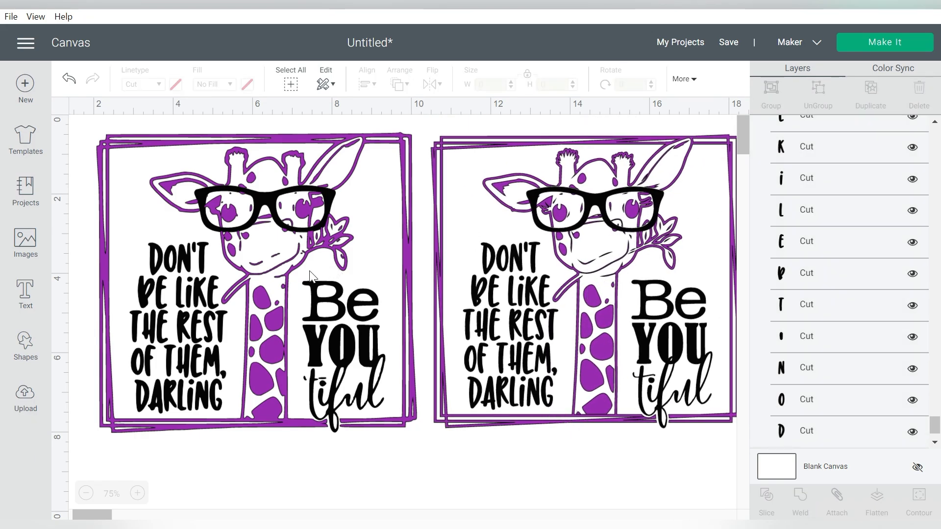